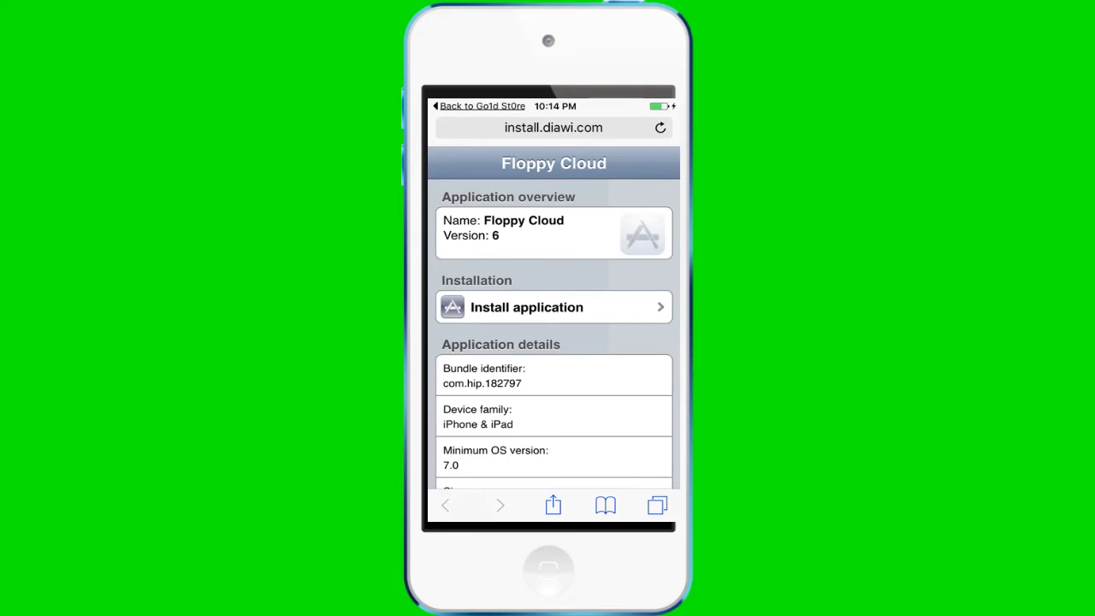
Step: Request Floppy Cloud installation from the install.diawi.com page to bring up Safari's install prompt
left_click(526, 307)
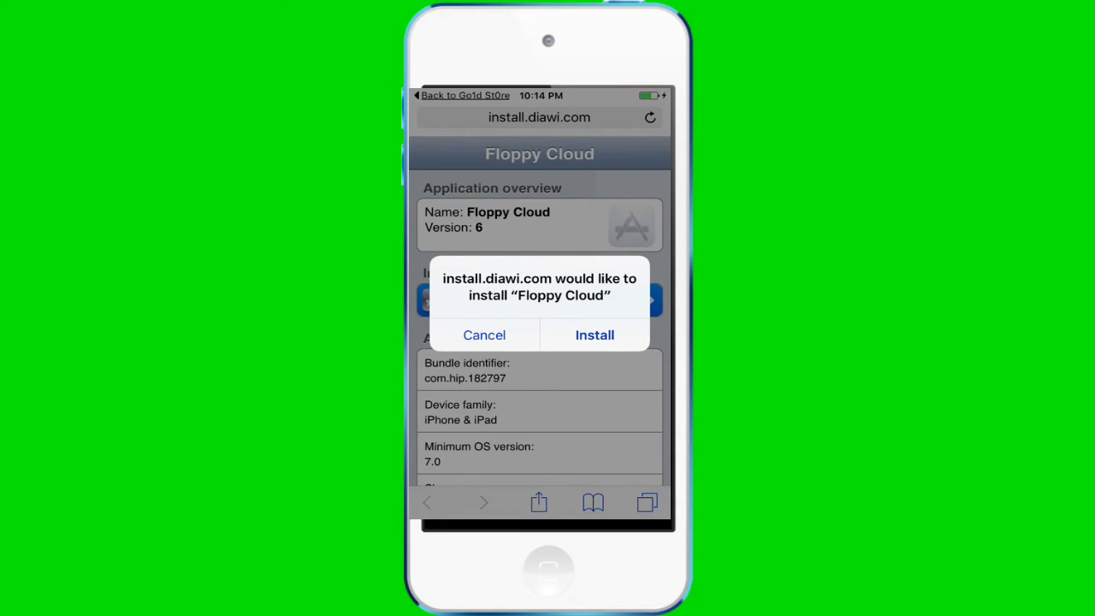